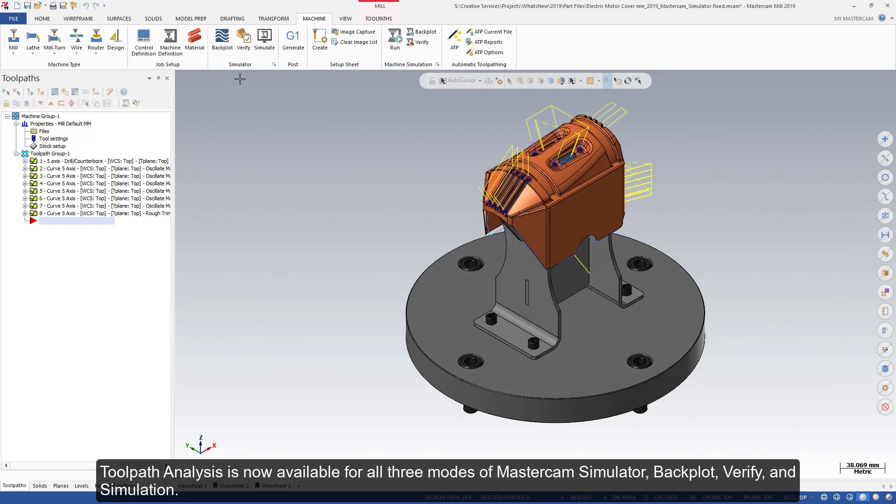
Launch Mastercam Simulator in Verify mode with the motor cover toolpaths loaded.
click(244, 40)
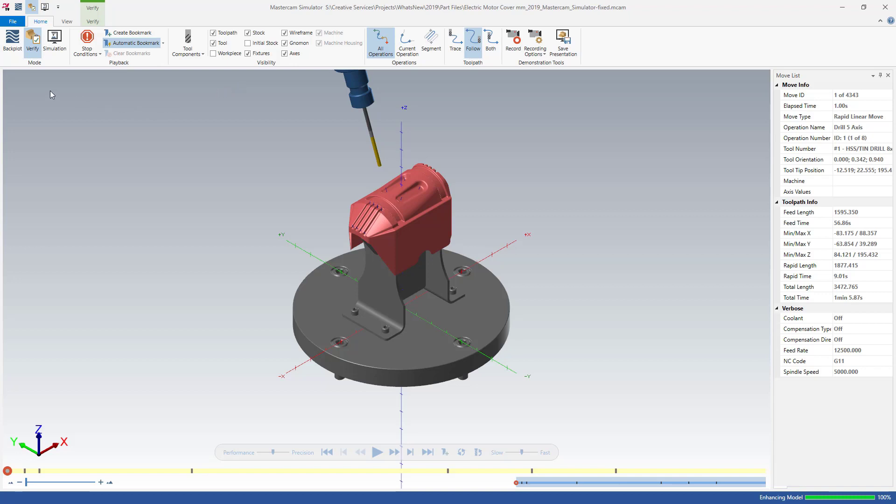
Switch to Backplot mode and show the workpiece on the fixture.
click(12, 43)
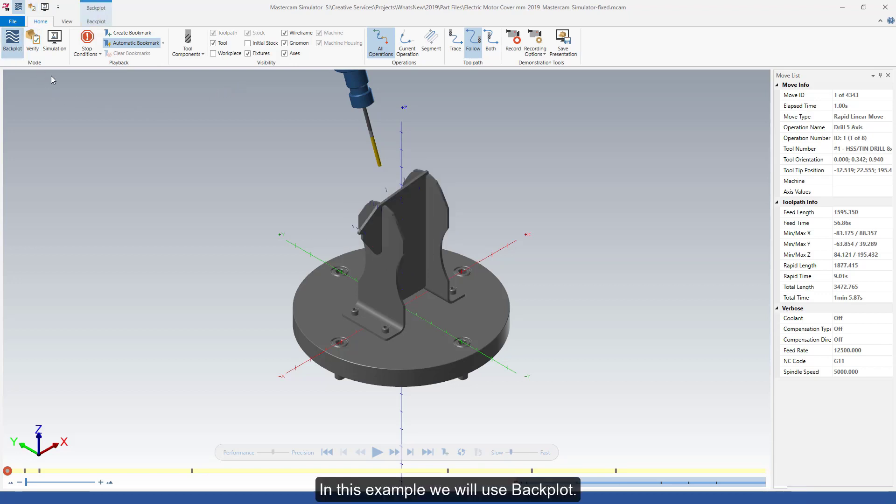
click(214, 54)
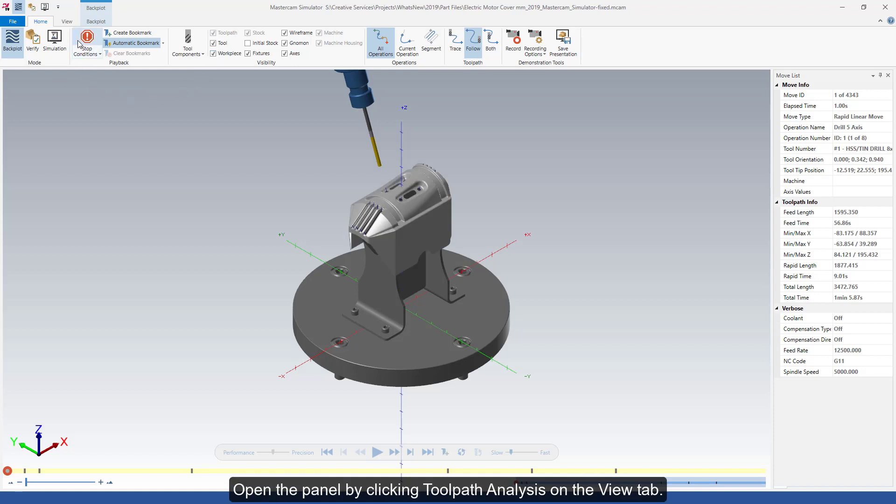
click(67, 22)
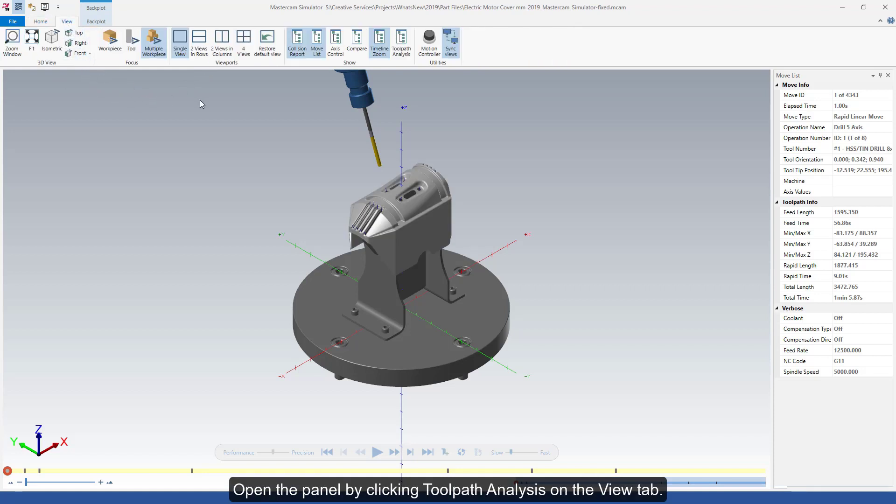
Color-code the toolpaths by Operation in Toolpath Analysis, listing all eight operations.
click(401, 44)
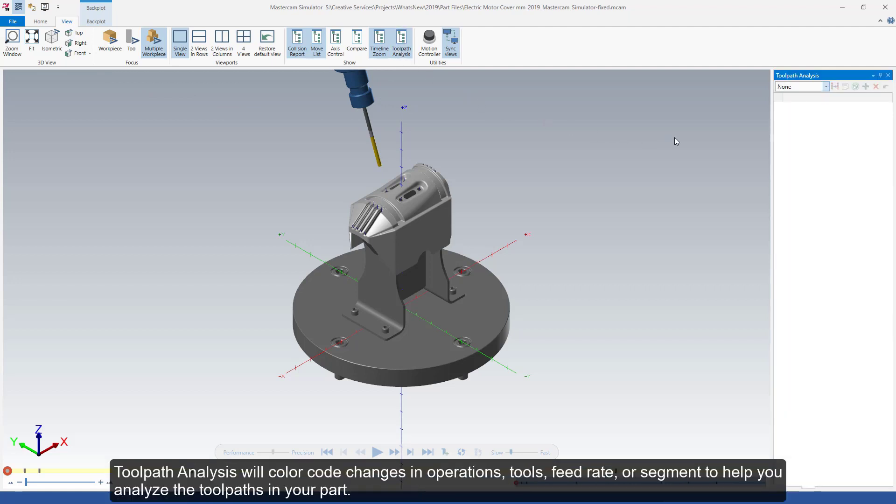
click(826, 86)
click(810, 106)
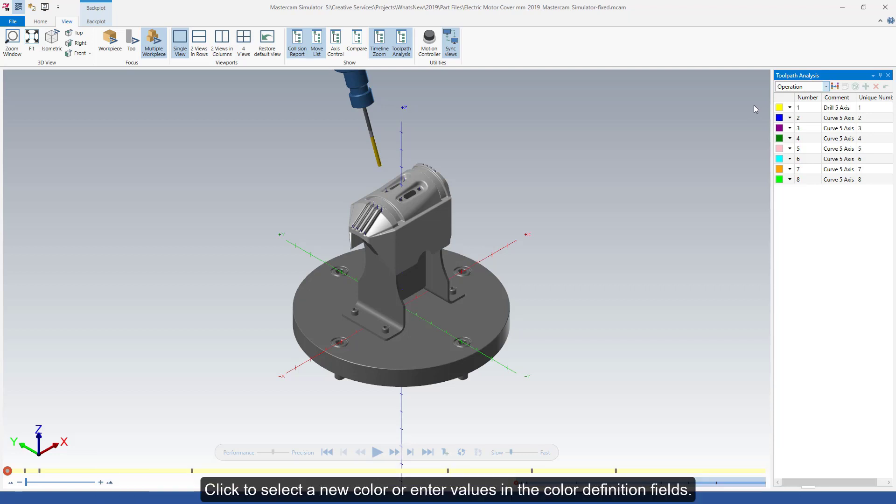
click(789, 107)
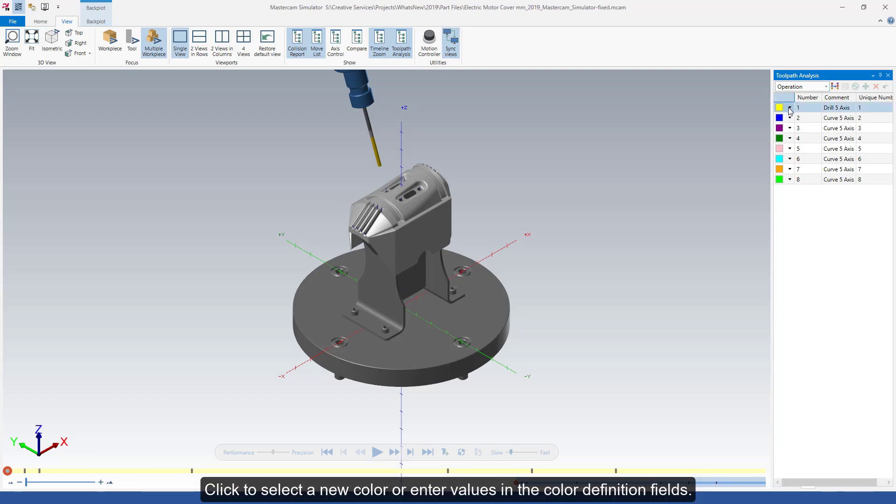
click(789, 110)
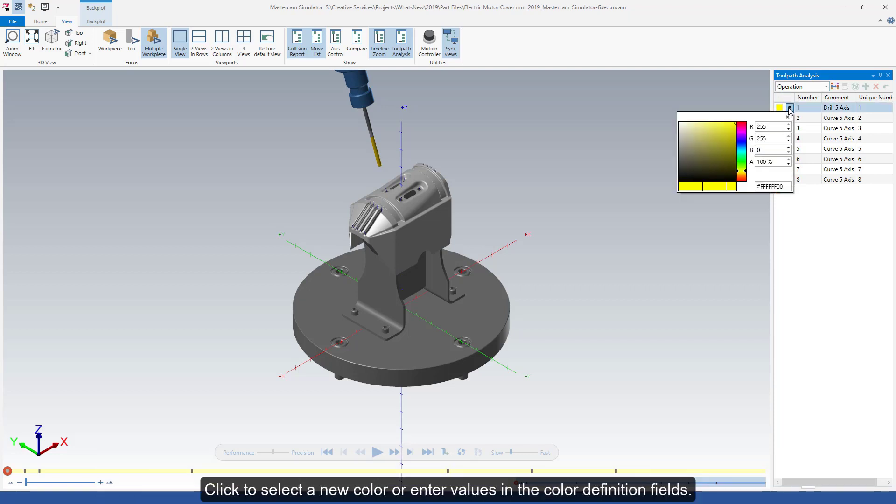
click(741, 135)
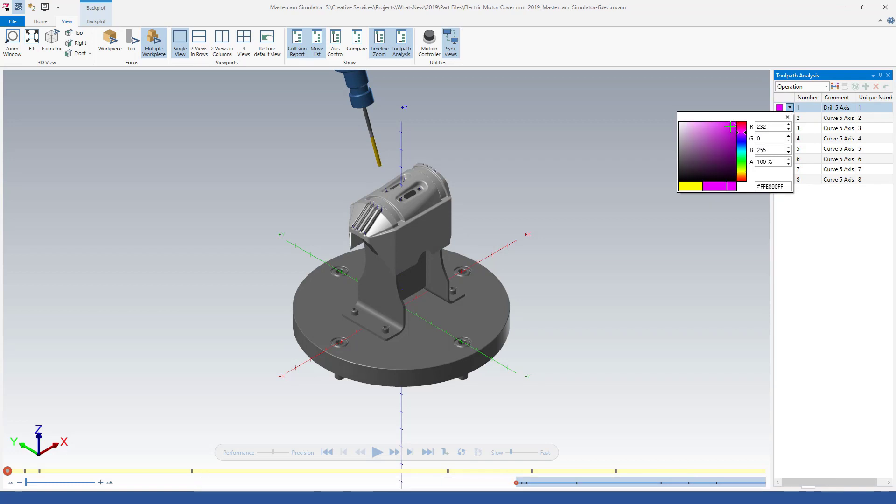
click(731, 126)
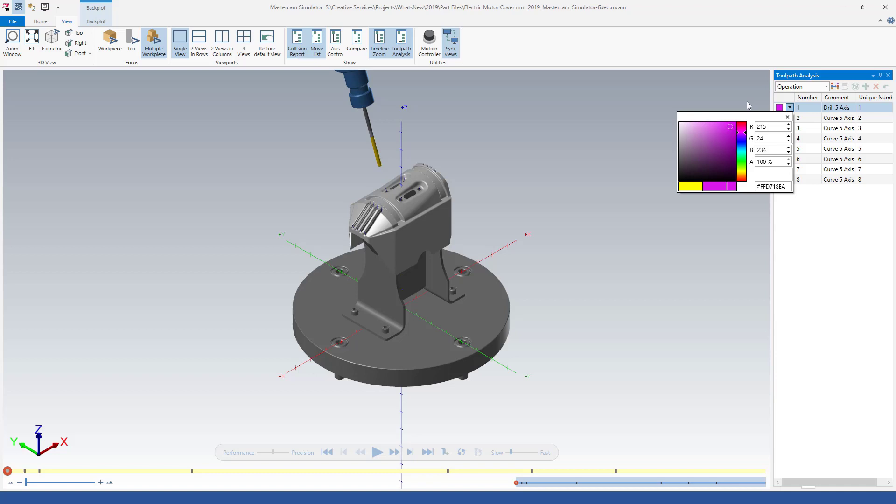
click(747, 102)
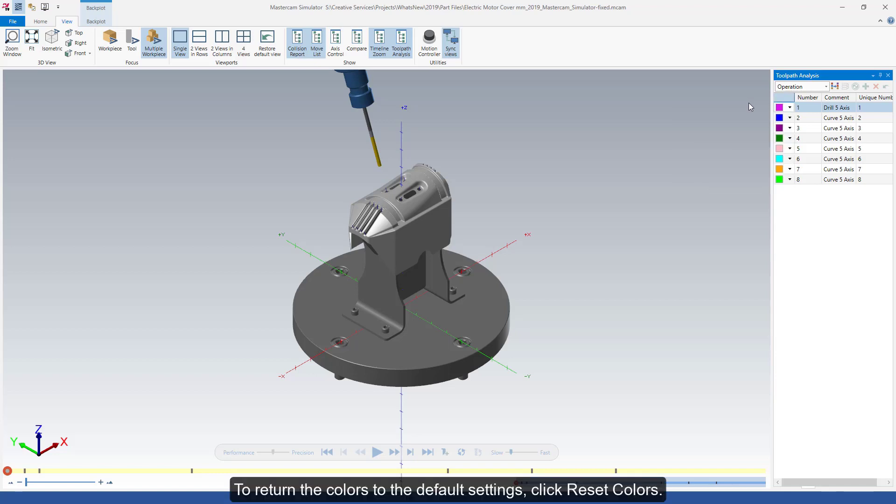
click(835, 87)
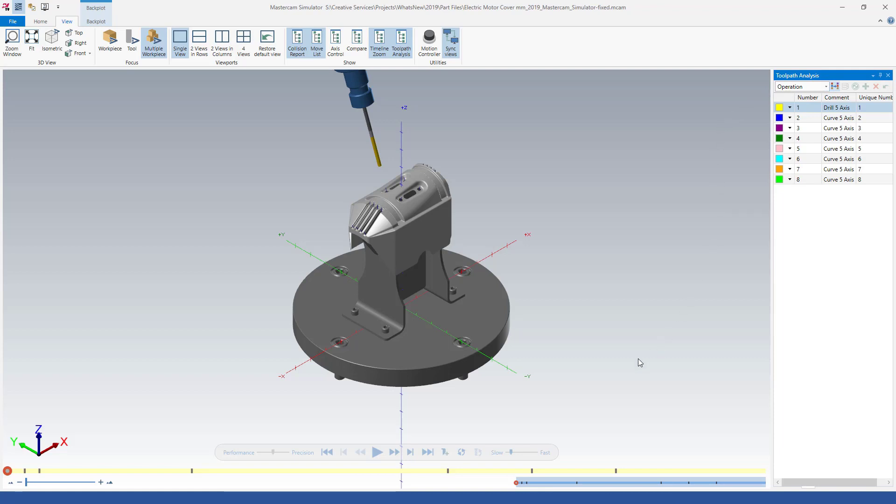
Play back the color-coded toolpaths tracing over the motor cover.
click(377, 452)
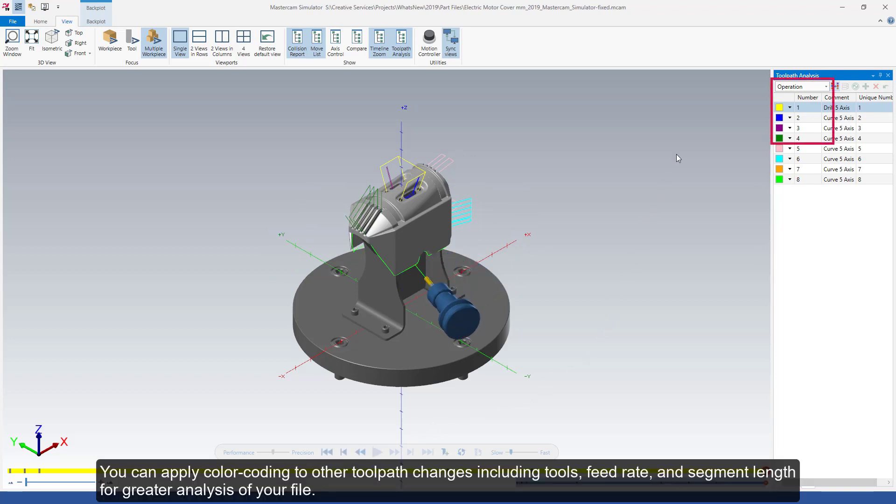
click(827, 87)
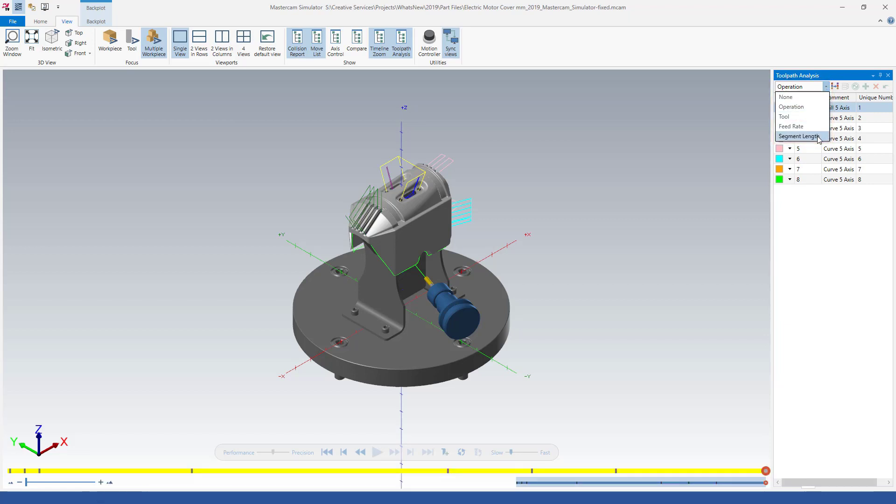
Color by Segment Length and split the 0.02–6.88 range at 3.45 and 1.73.
click(800, 136)
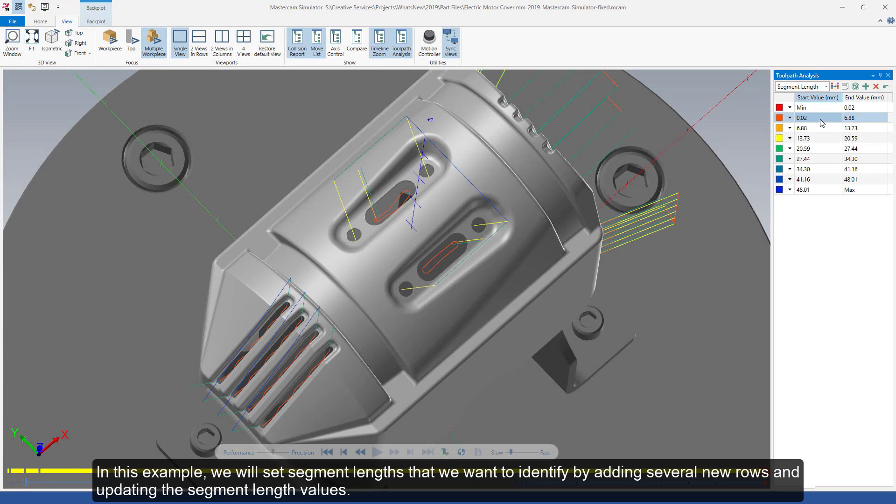
click(866, 85)
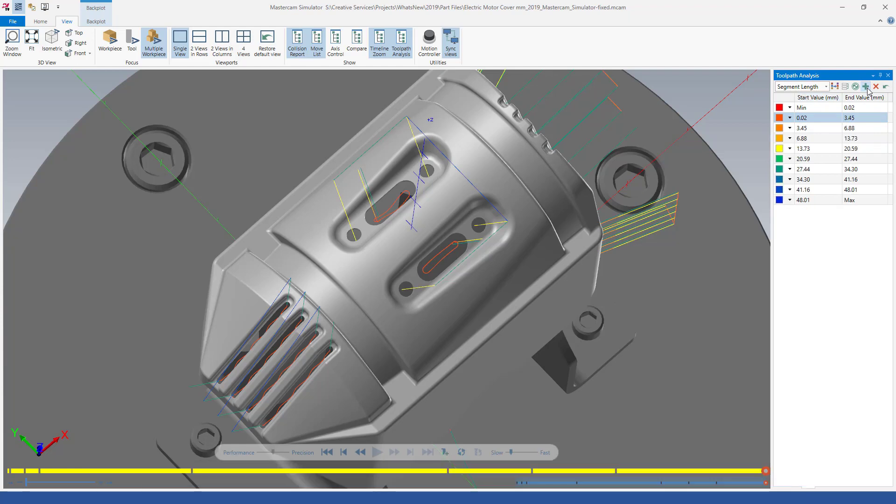
click(866, 87)
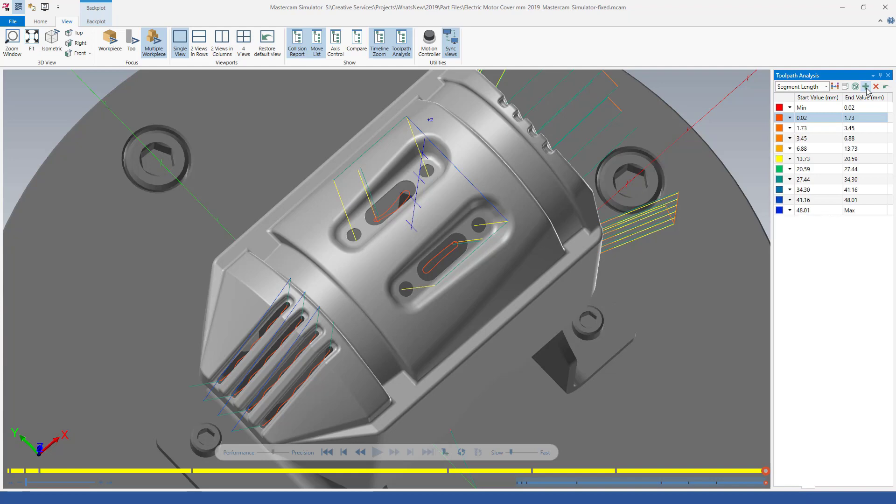
Set the second and third segment-length ranges to end at .26 and .5.
double_click(854, 118)
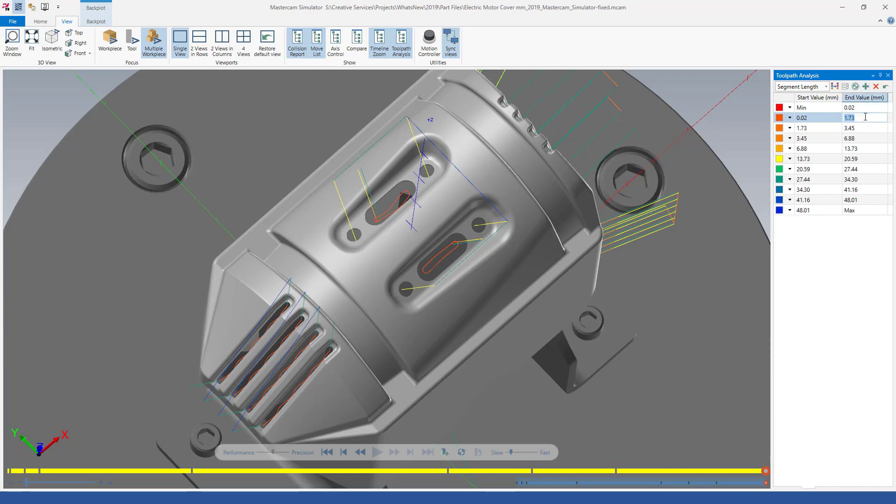
text(.26)
key(Return)
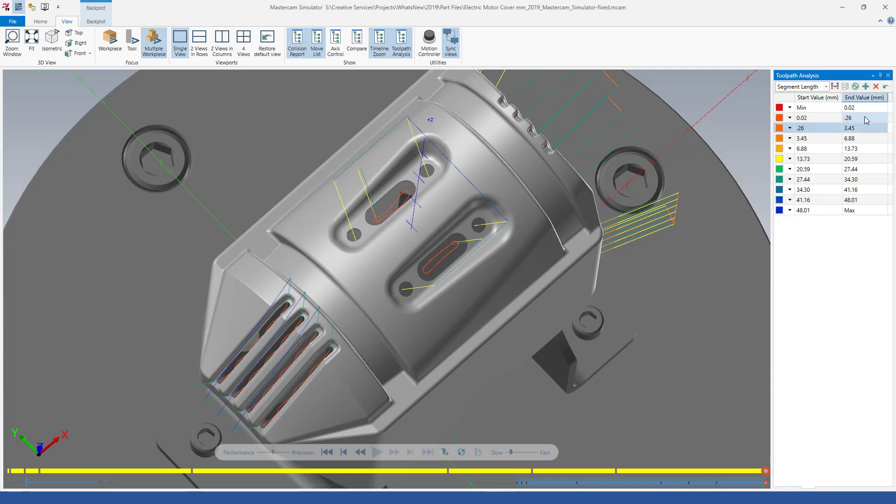
double_click(866, 128)
text(.5)
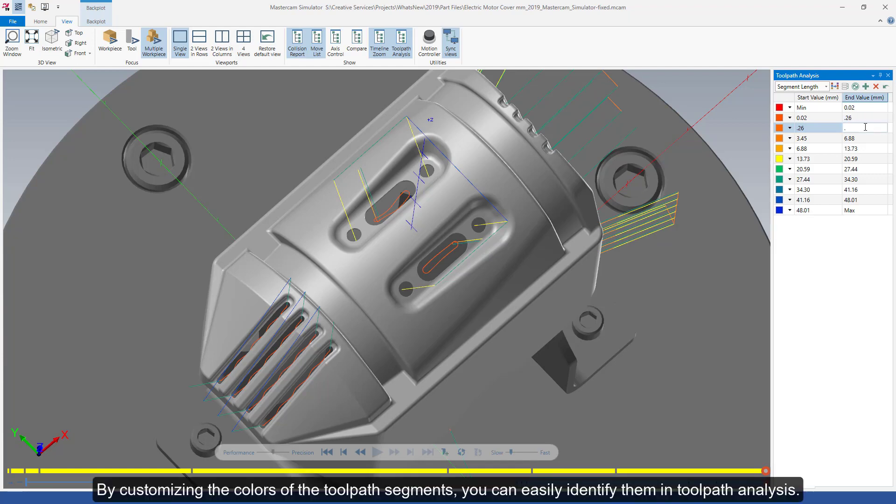
key(Return)
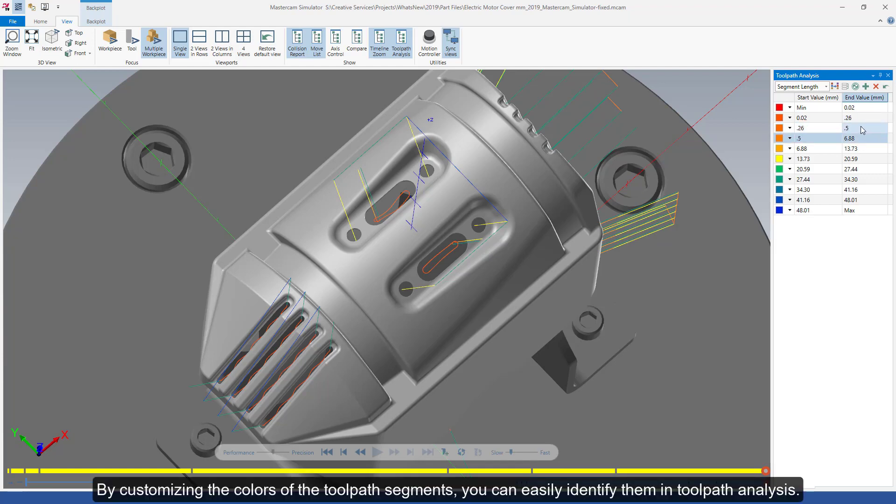
Colour the 0.02 range cyan and the .26 range purple.
click(790, 117)
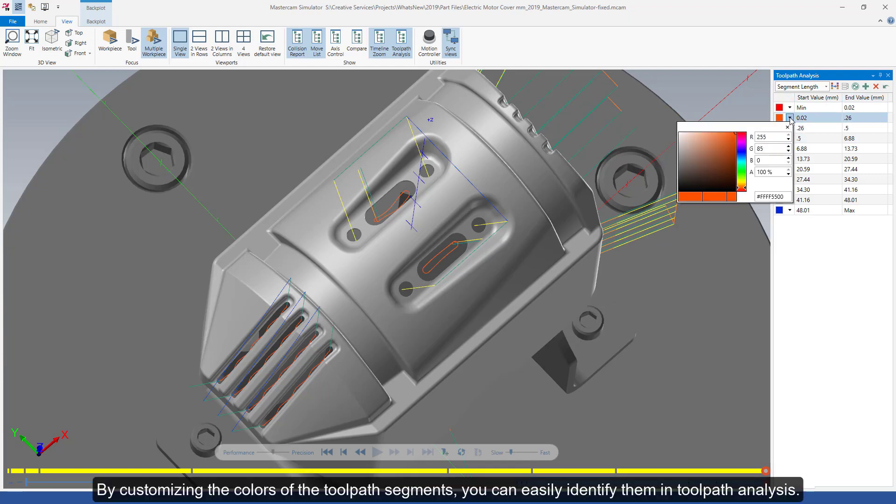
click(746, 166)
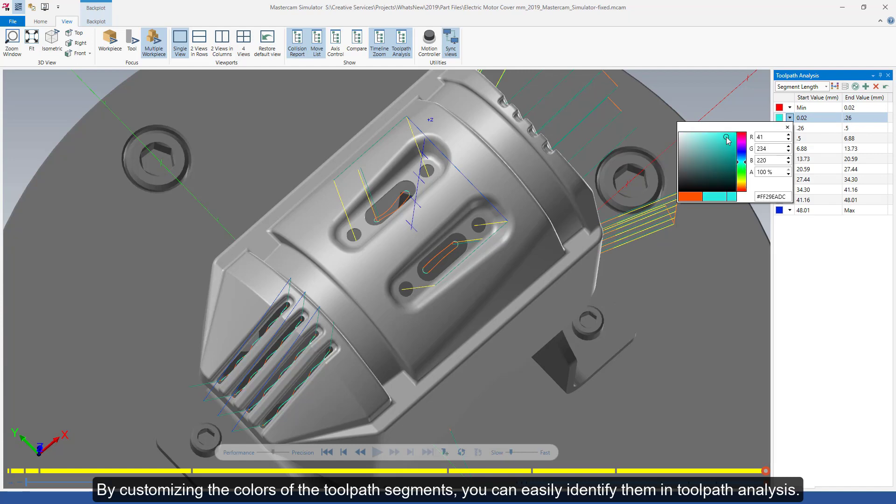
click(754, 112)
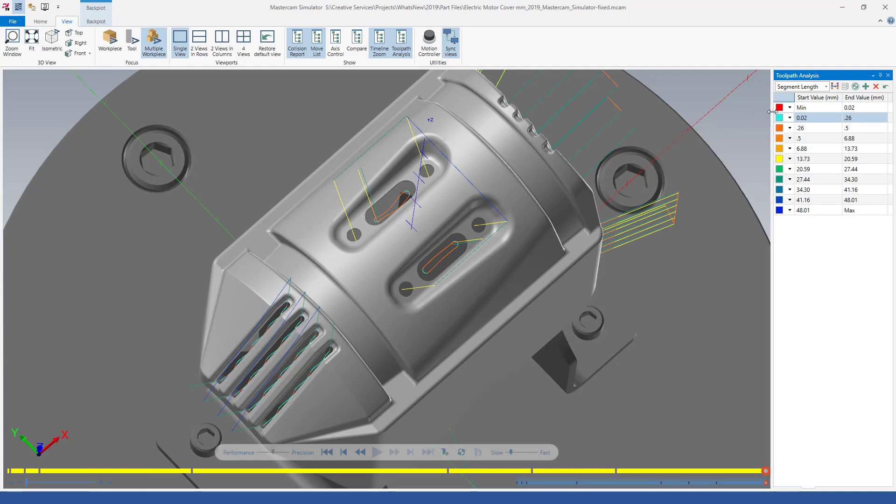
click(790, 129)
click(741, 153)
click(752, 118)
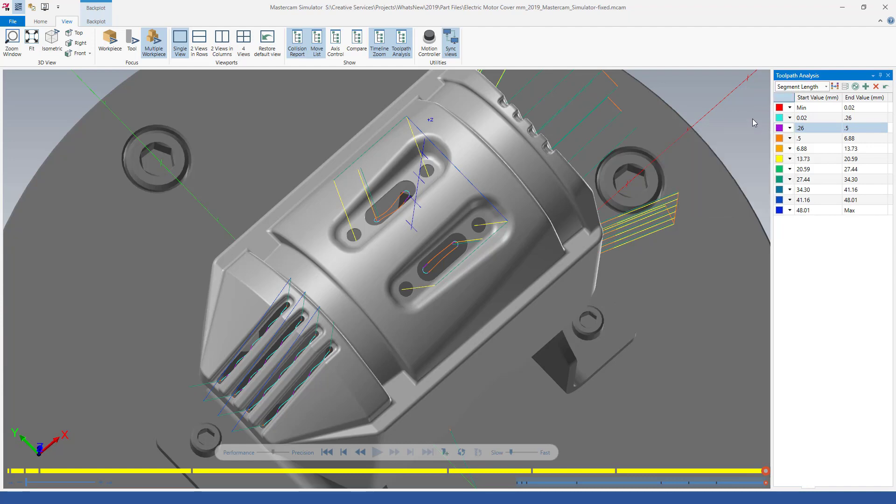
Start a window zoom on the model display to magnify a region.
right_click(637, 119)
click(669, 126)
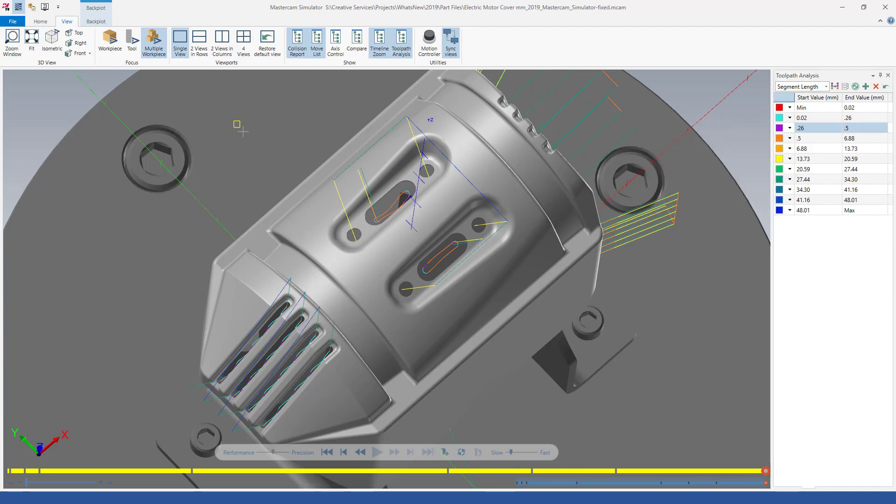
click(233, 120)
Finish the window zoom to magnify the chosen region of the model.
click(562, 349)
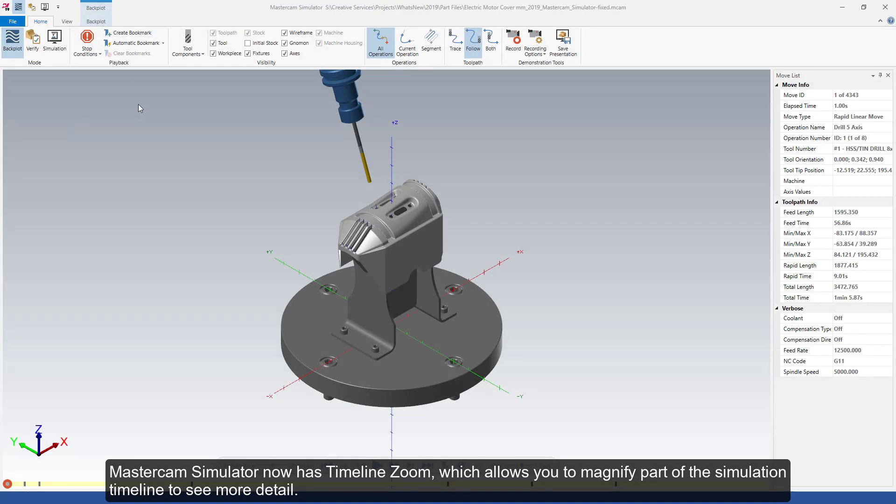
Enable automatic bookmarks at every Operation Change.
click(162, 44)
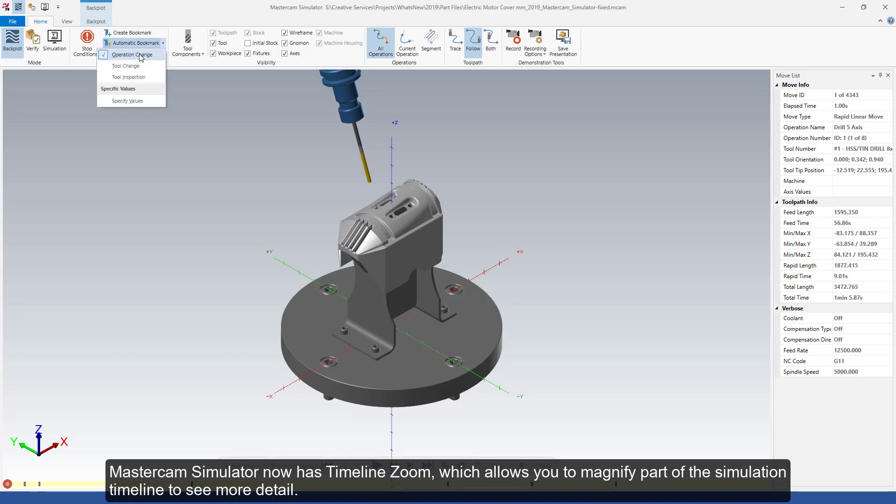
click(177, 97)
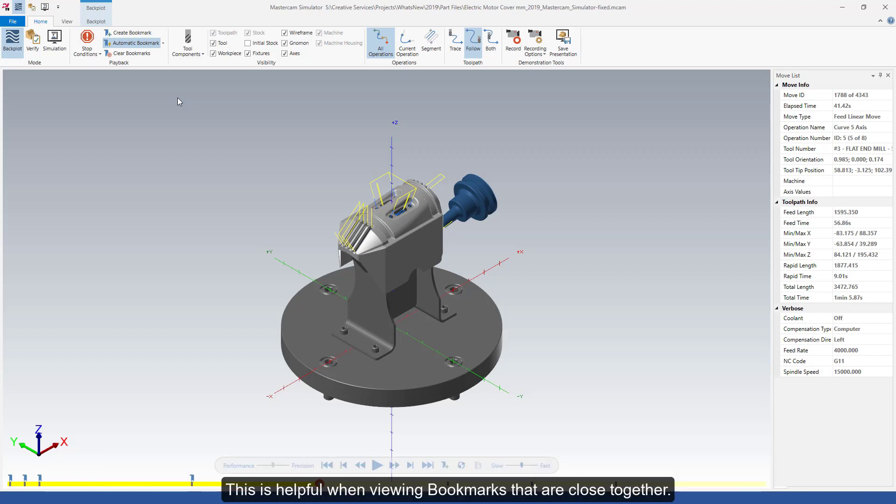
click(67, 21)
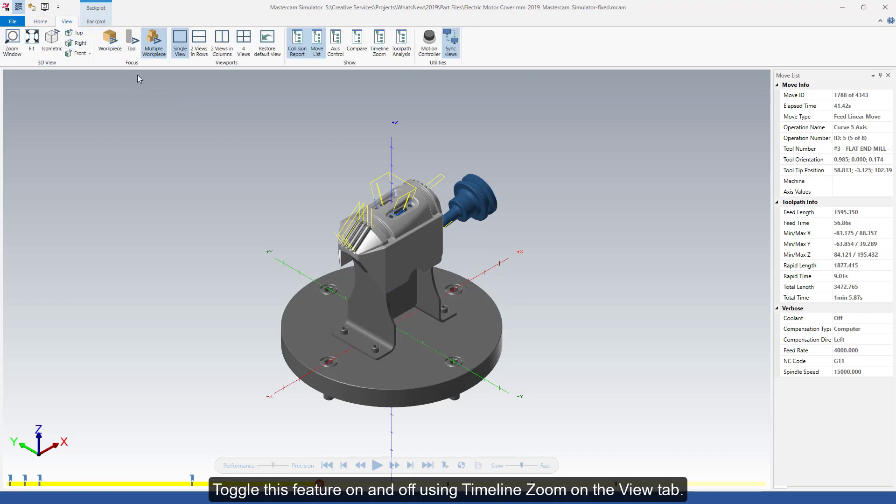
Turn on Timeline Zoom, magnify and slide the section later, then play to the end.
click(379, 43)
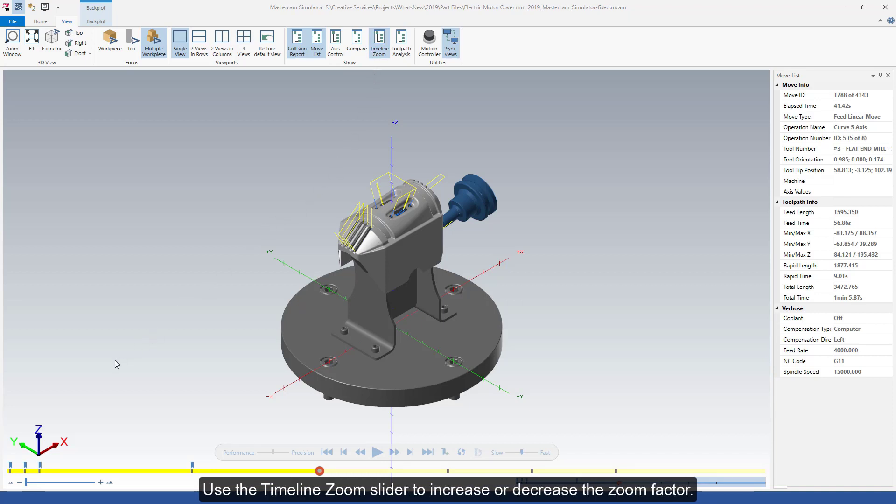
click(58, 482)
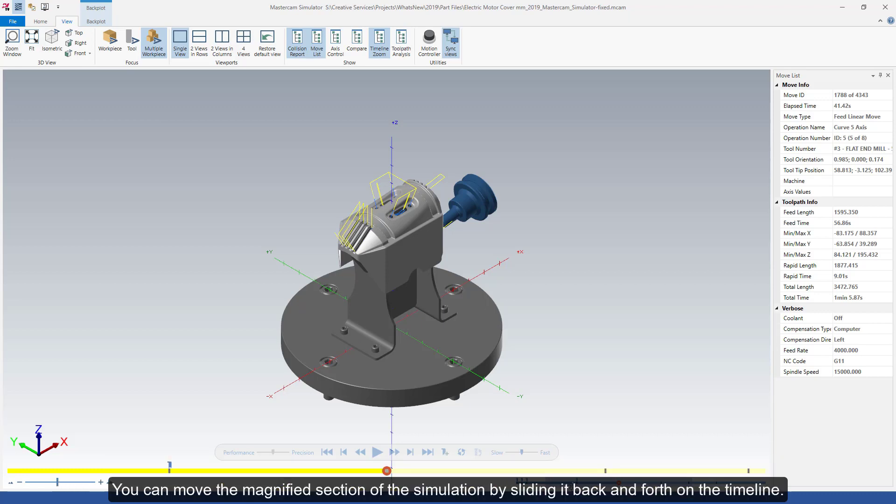
drag(387, 470, 539, 471)
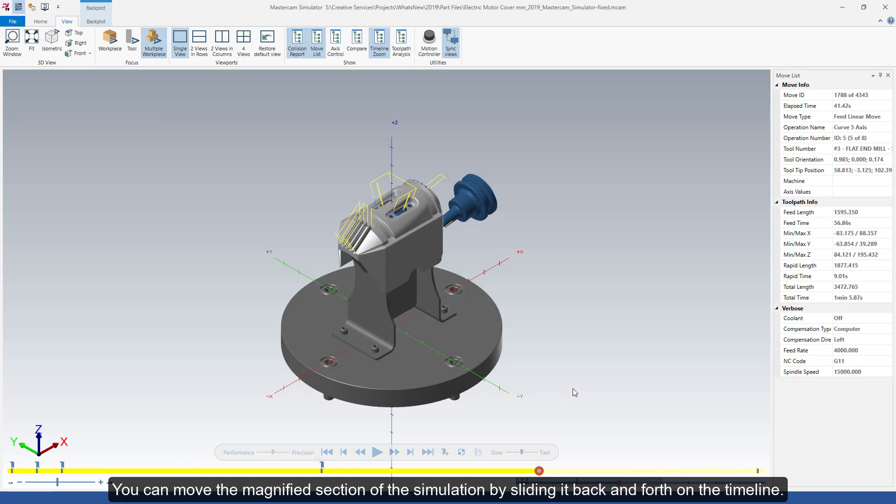
click(377, 453)
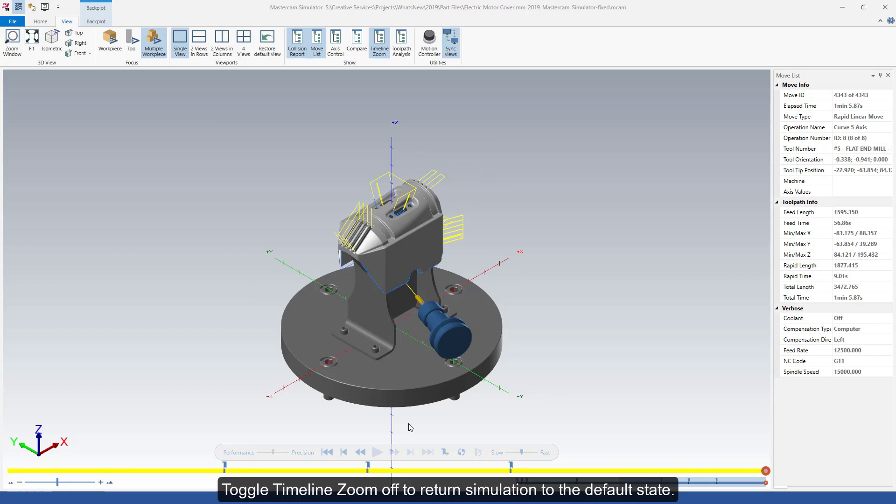
click(380, 44)
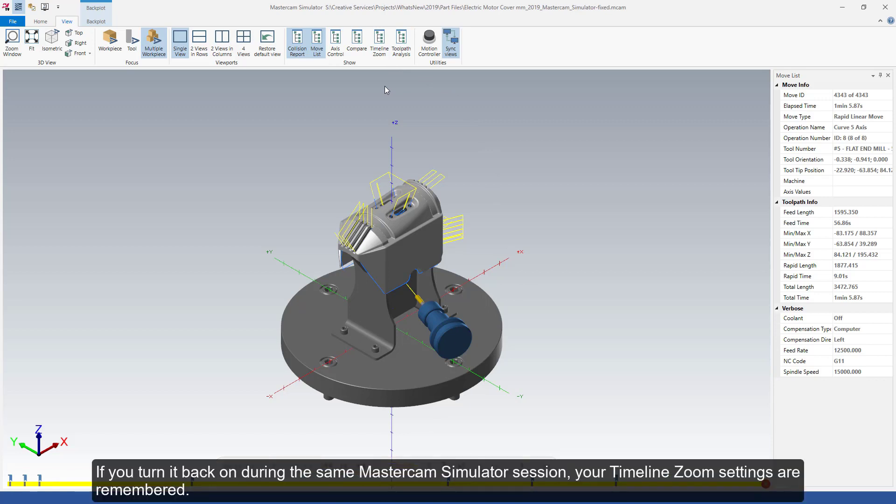
click(378, 44)
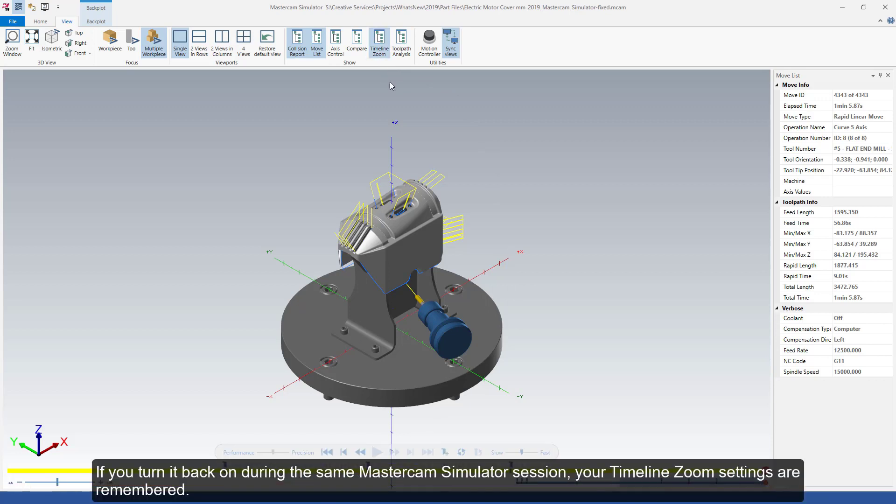